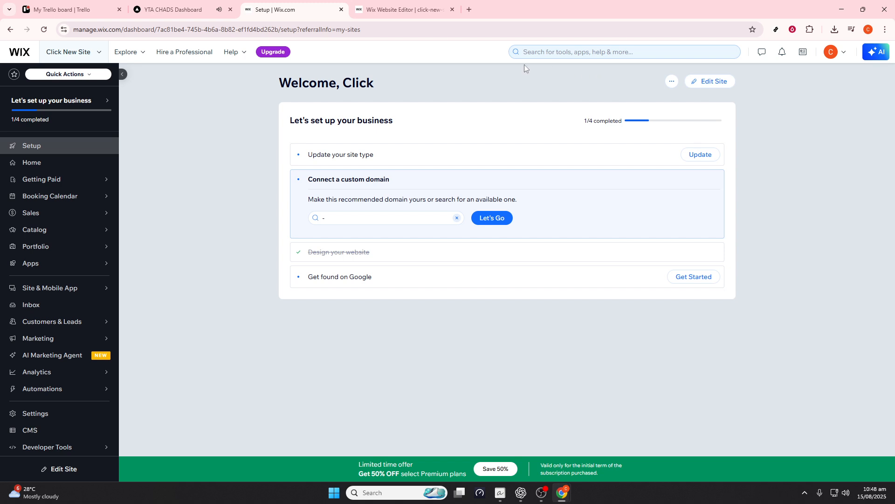
Step: Switch to the Wix Website Editor, add the plain magnifier site search button, and place it in the header between the CKP logo and the navigation menu
left_click(411, 8)
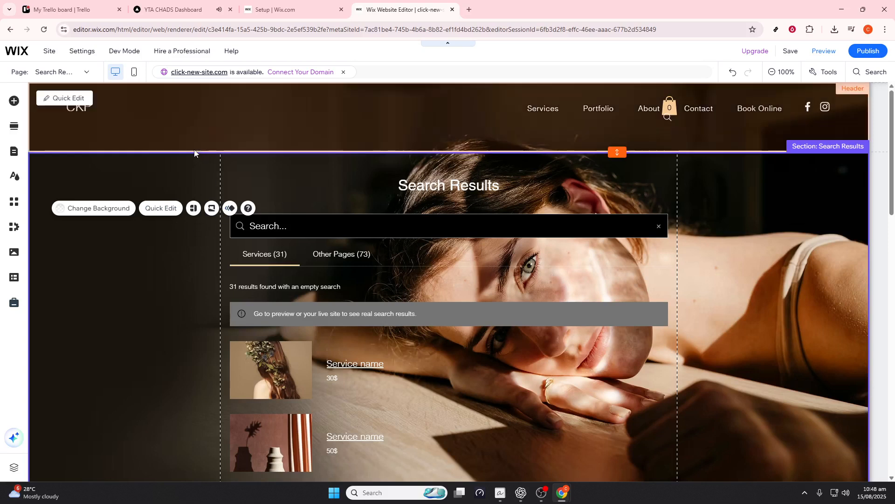
left_click(13, 101)
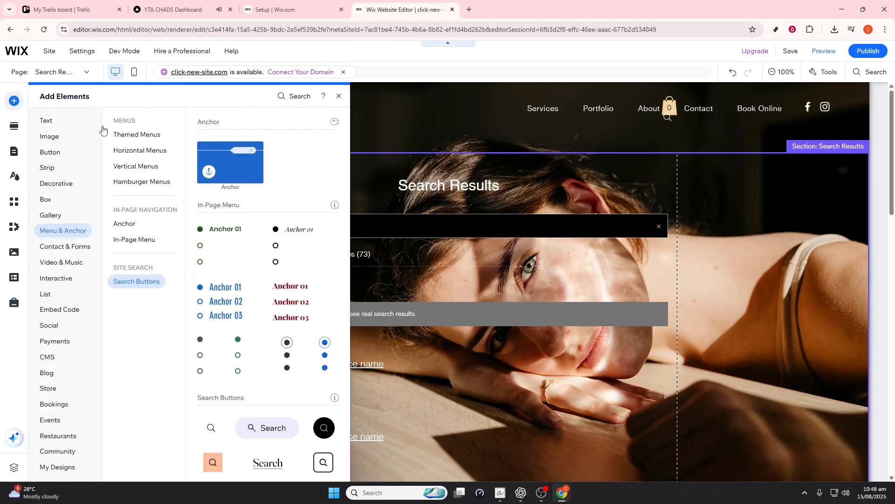
left_click(50, 152)
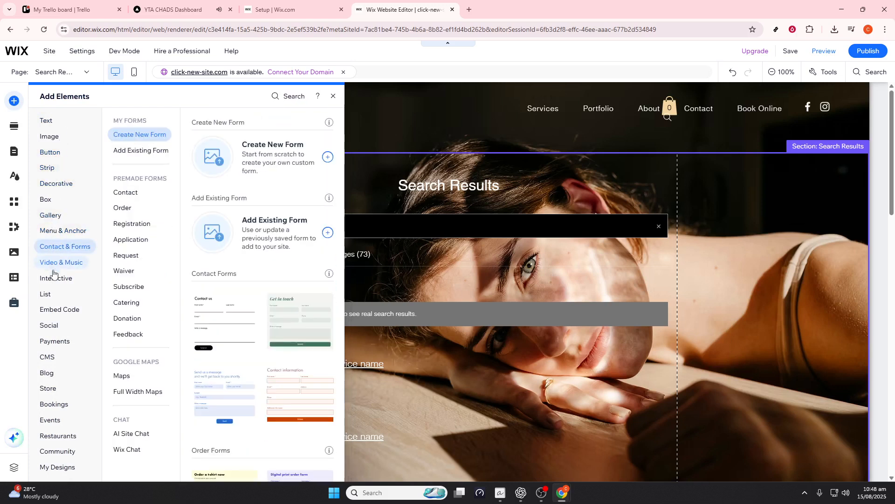
left_click(61, 230)
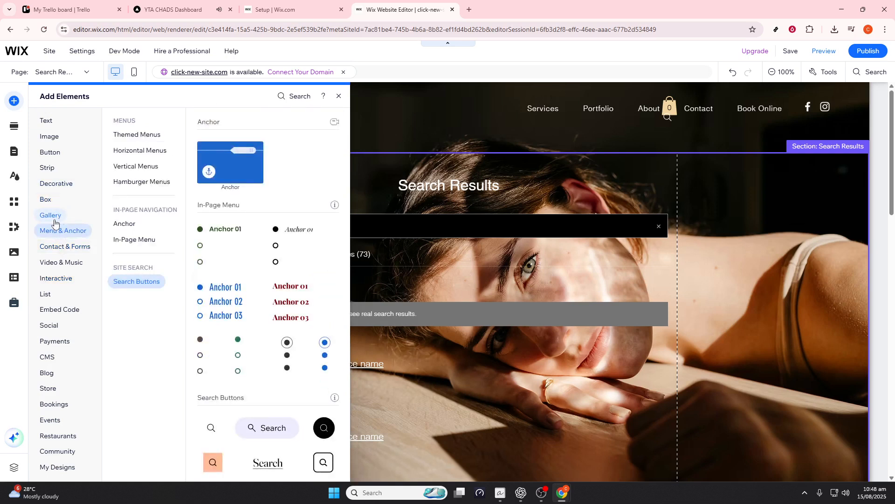
left_click(55, 218)
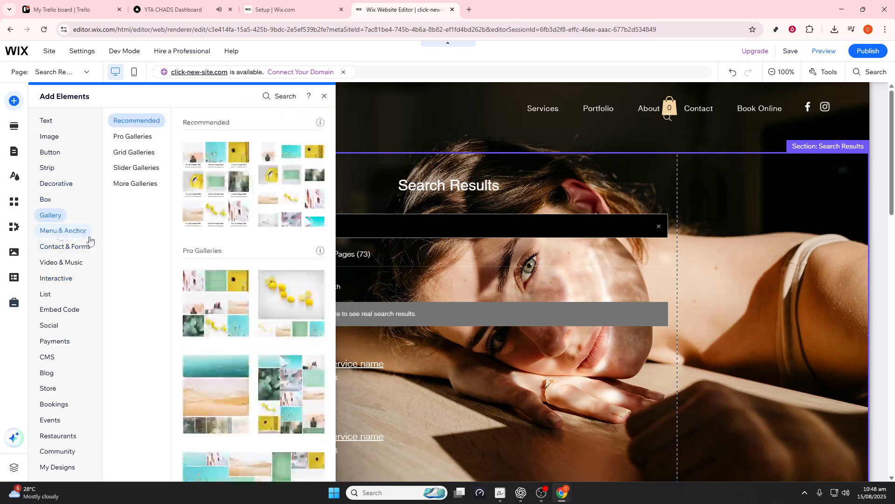
left_click(89, 233)
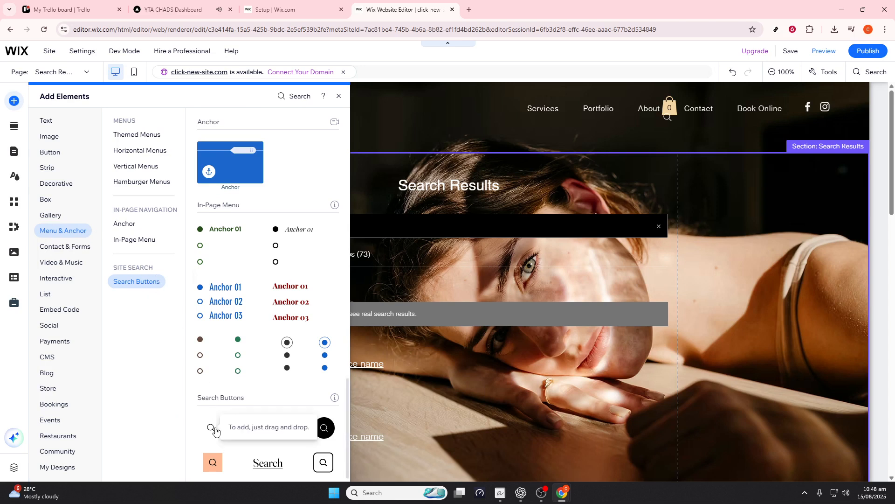
left_click_drag(214, 430, 449, 282)
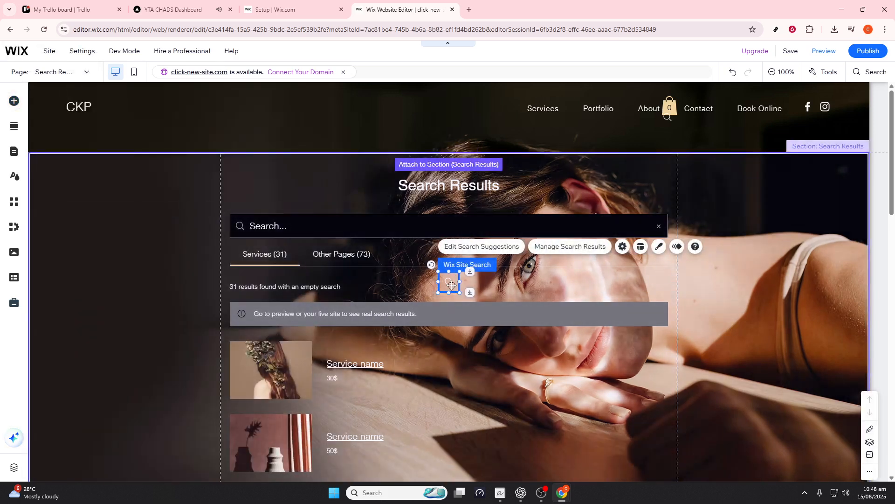
left_click_drag(451, 285, 284, 130)
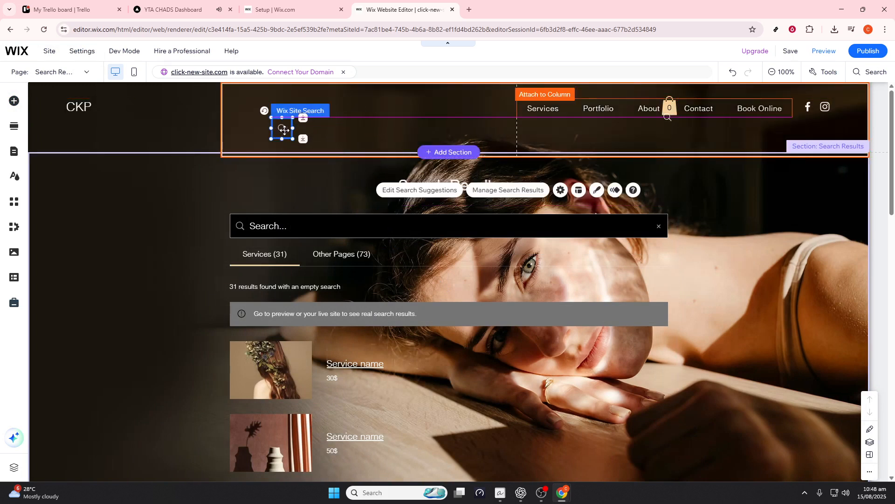
left_click(169, 243)
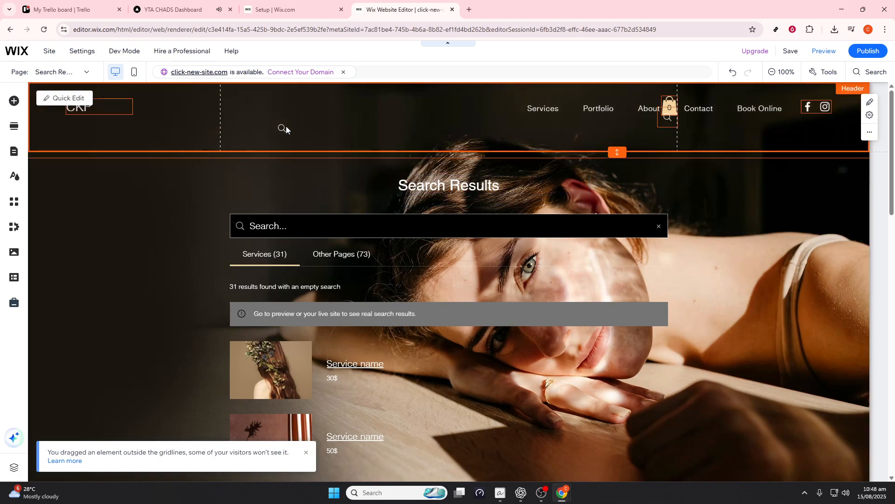
Step: Review the settings, layout and design options of the new search button in the header
left_click(287, 126)
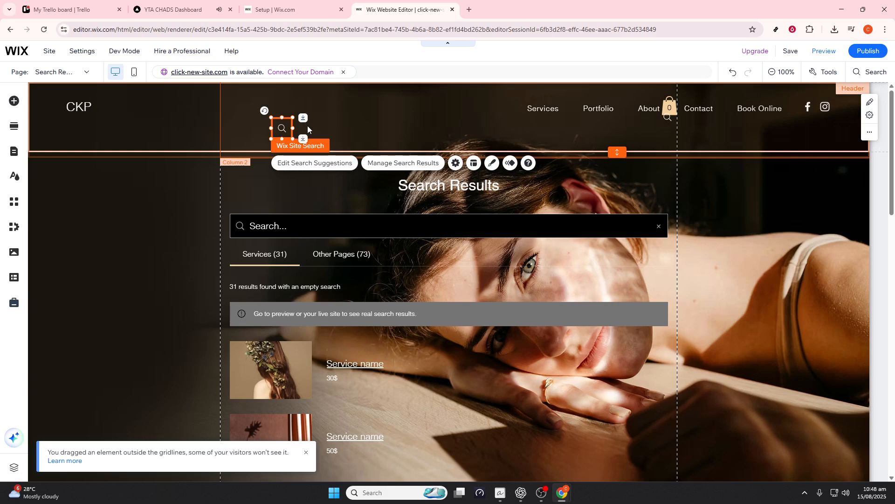
left_click(454, 164)
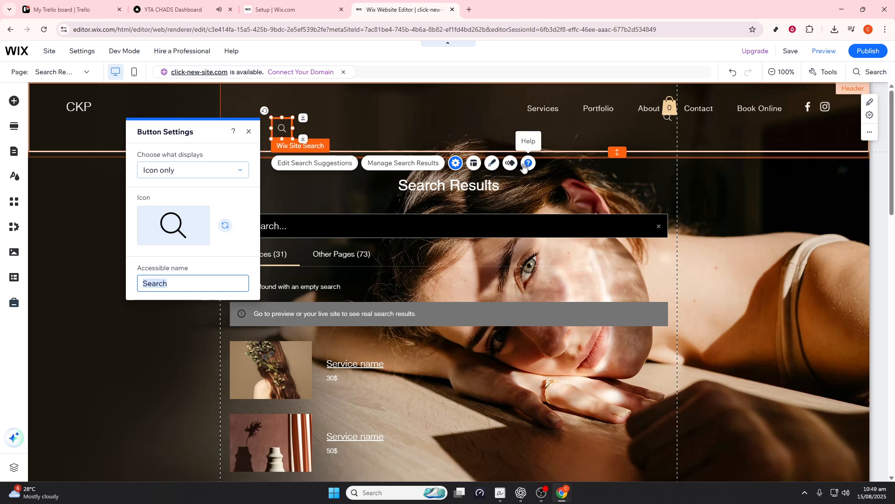
left_click(475, 165)
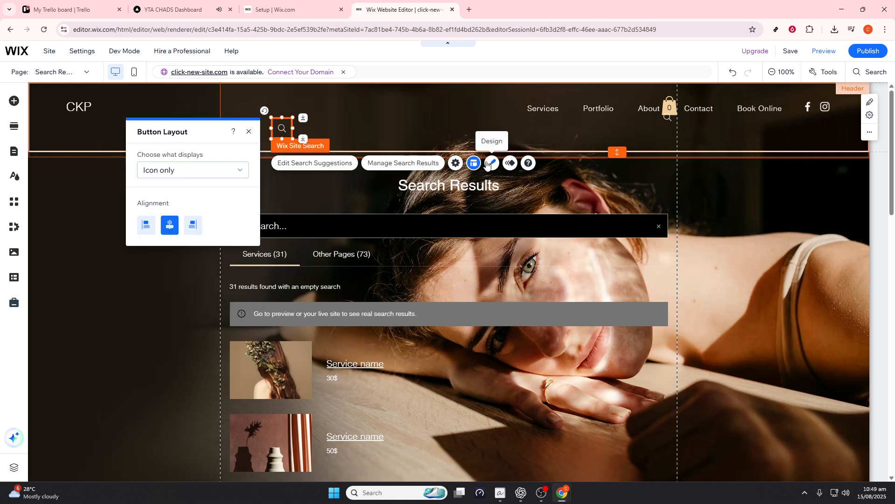
left_click(487, 164)
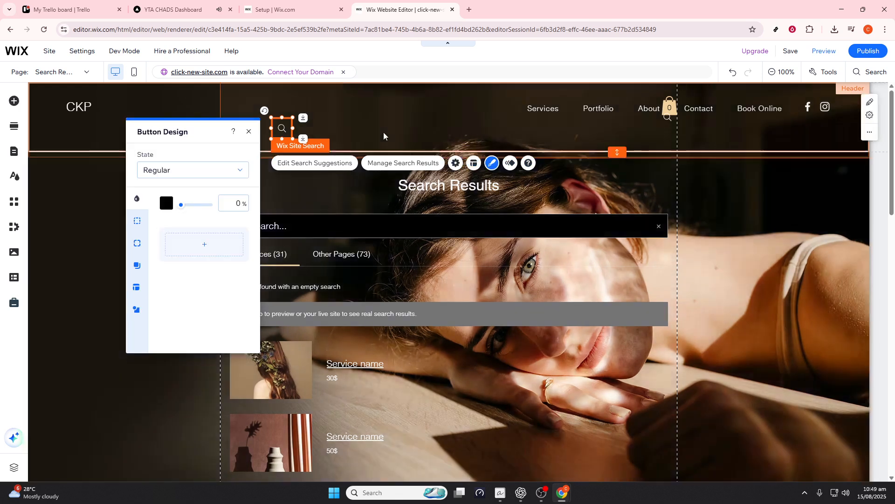
left_click(384, 136)
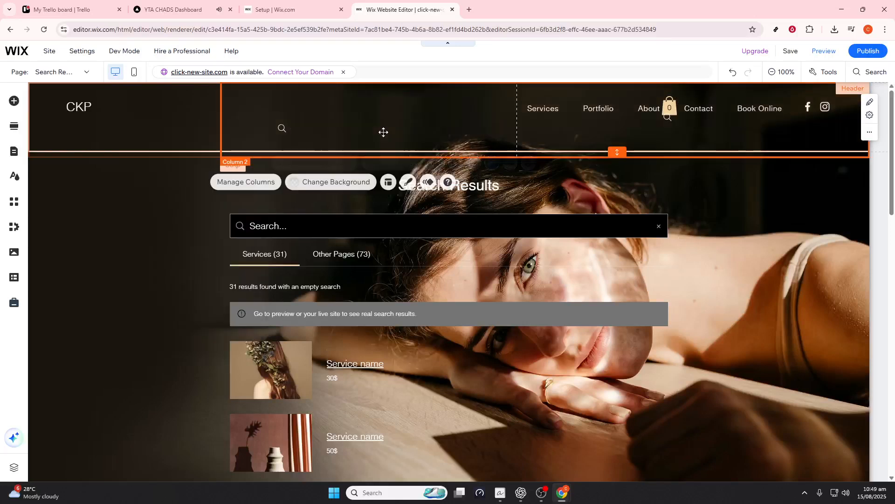
Step: Look through the list of site pages and the content of the Search Results page
left_click(282, 130)
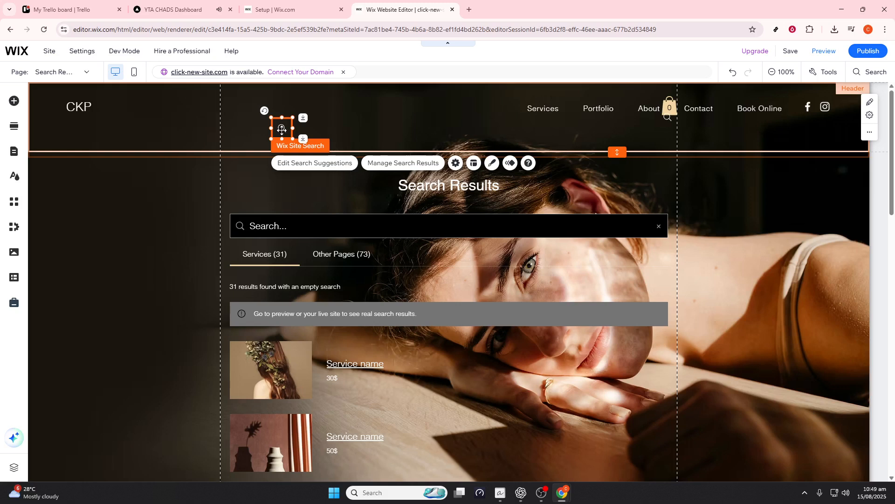
left_click(79, 75)
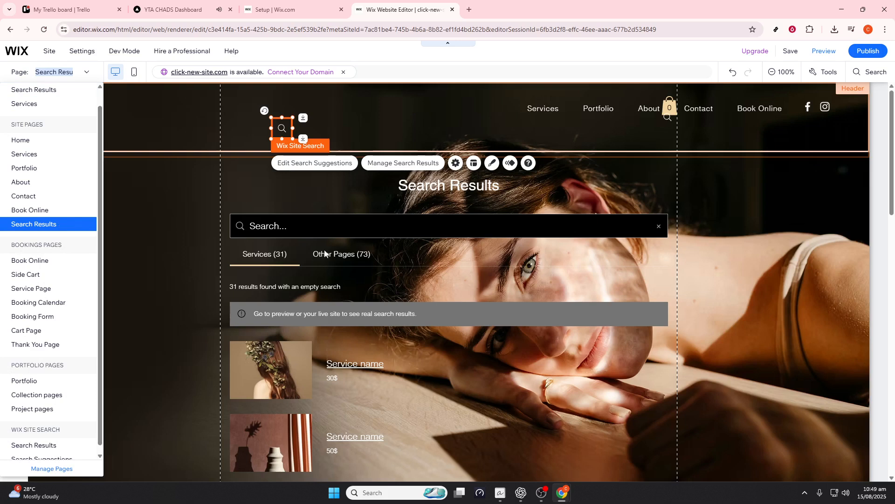
left_click(371, 190)
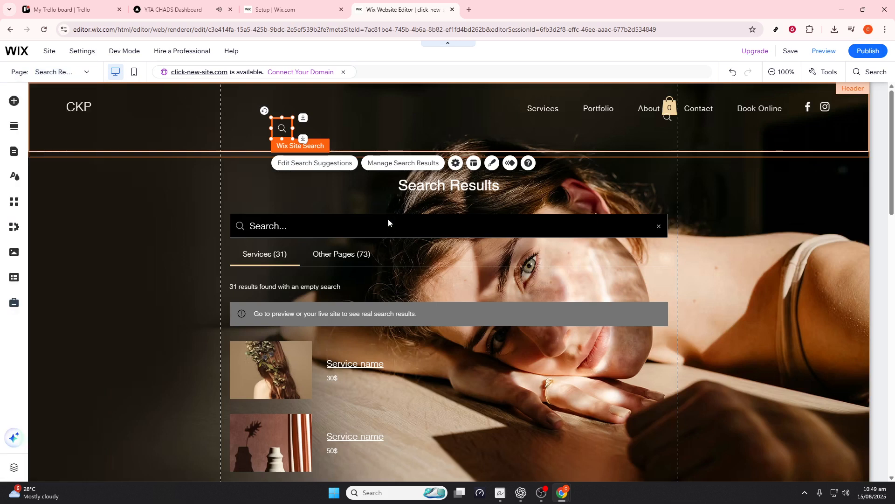
scroll(391, 228, "down", 2)
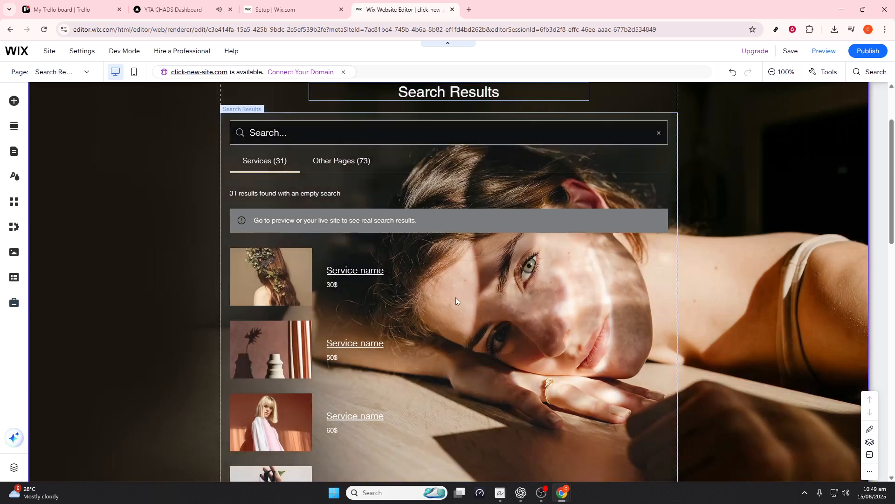
scroll(455, 297, "up", 2)
Step: Review the Search Results element's settings, display and layout options
left_click(489, 312)
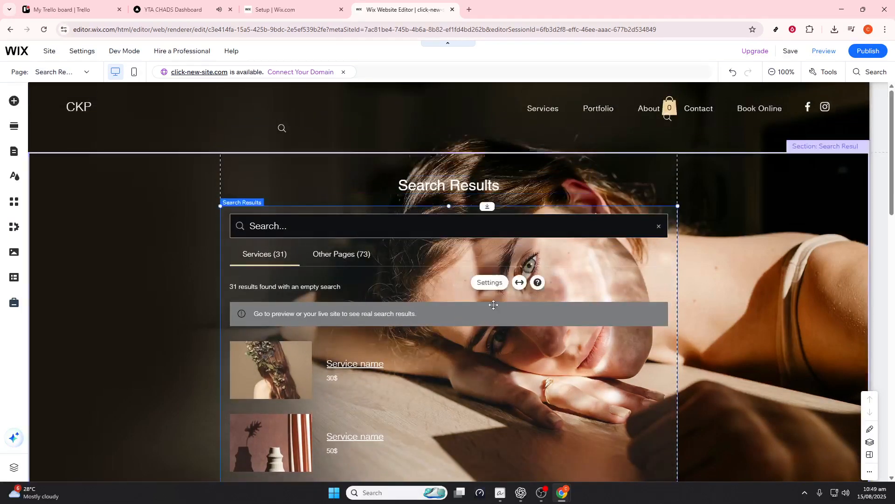
left_click(479, 288)
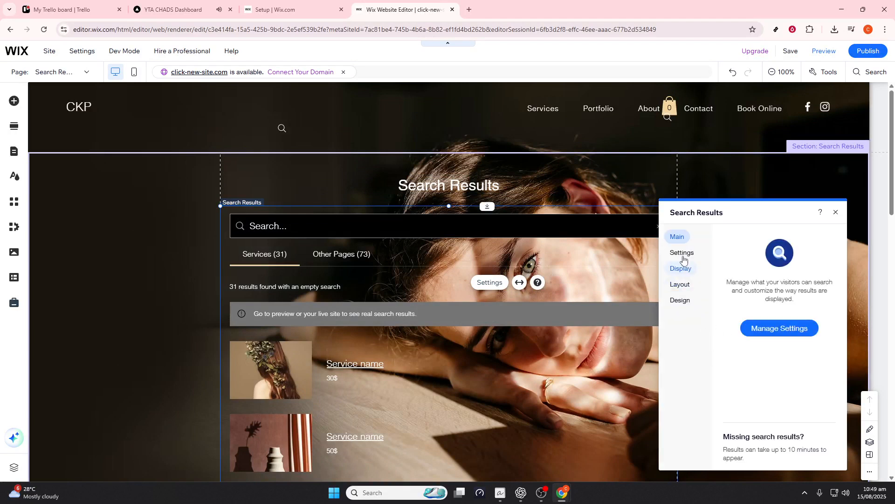
left_click(682, 254)
left_click(681, 269)
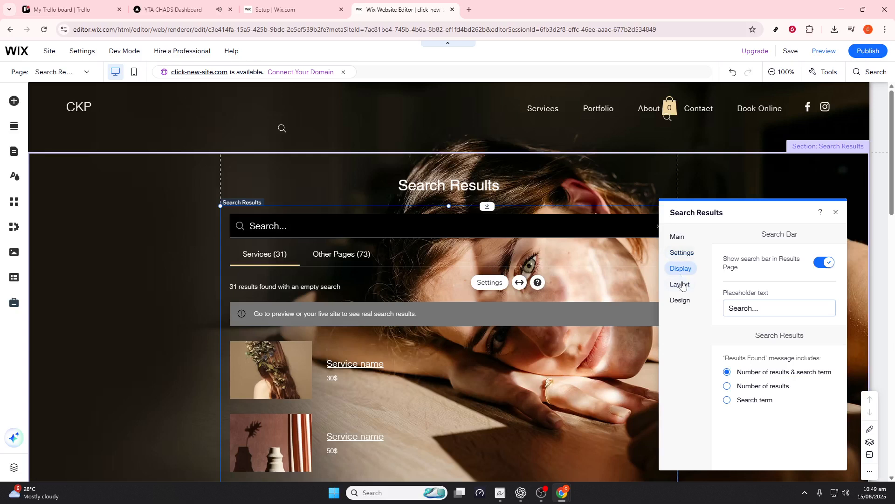
left_click(683, 285)
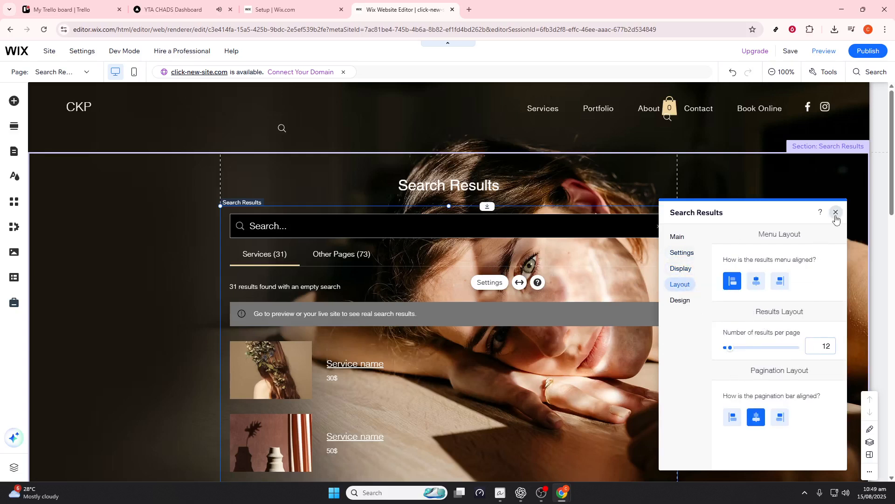
left_click(835, 213)
Step: Preview the site and try the Search Results page's search bar with the text "dg", clearing it again
scroll(605, 374, "down", 2)
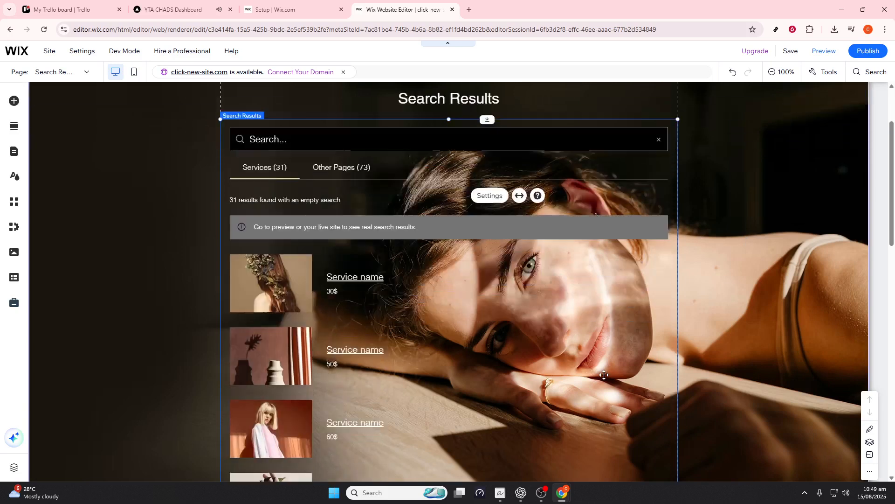
scroll(605, 375, "down", 1)
scroll(605, 374, "up", 3)
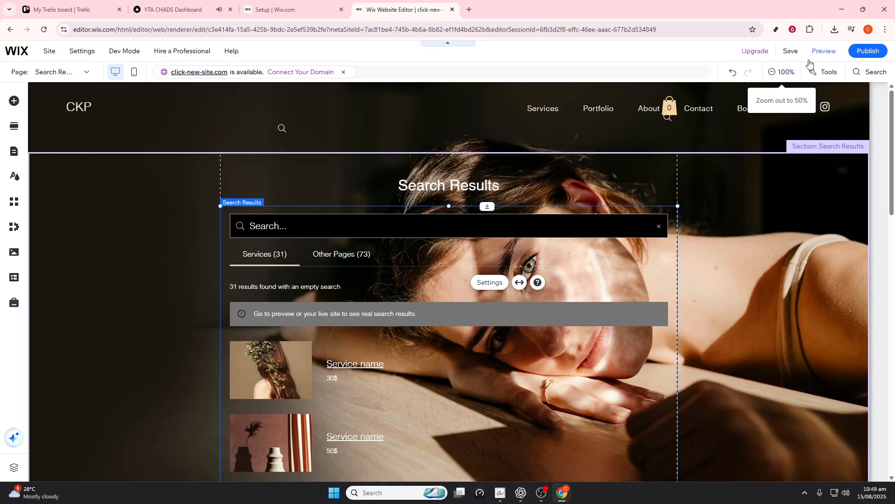
left_click(823, 52)
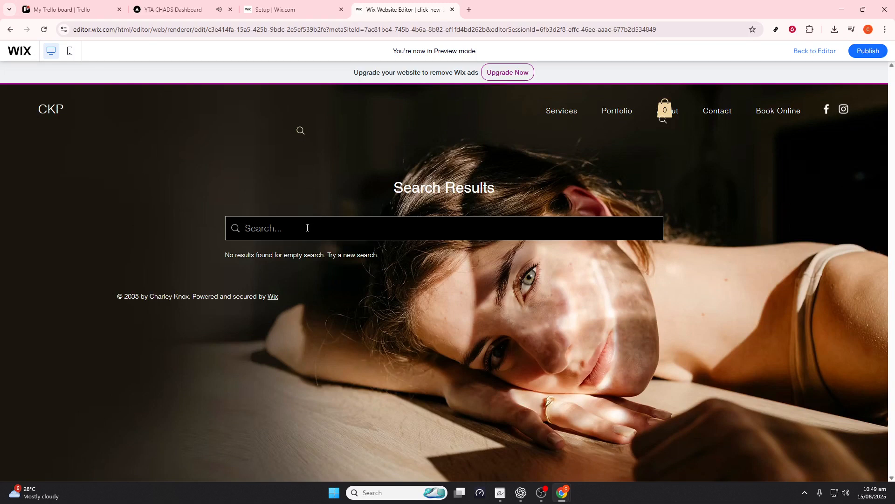
type("dg")
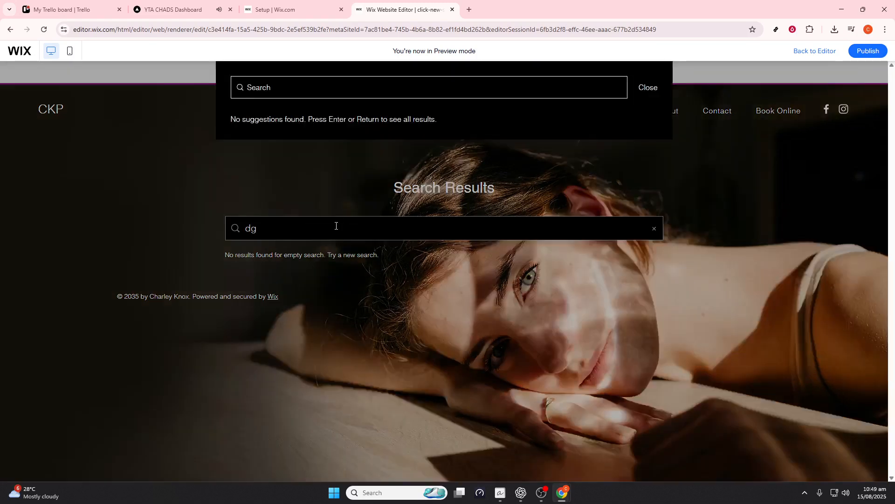
left_click(336, 226)
left_click_drag(298, 226, 198, 227)
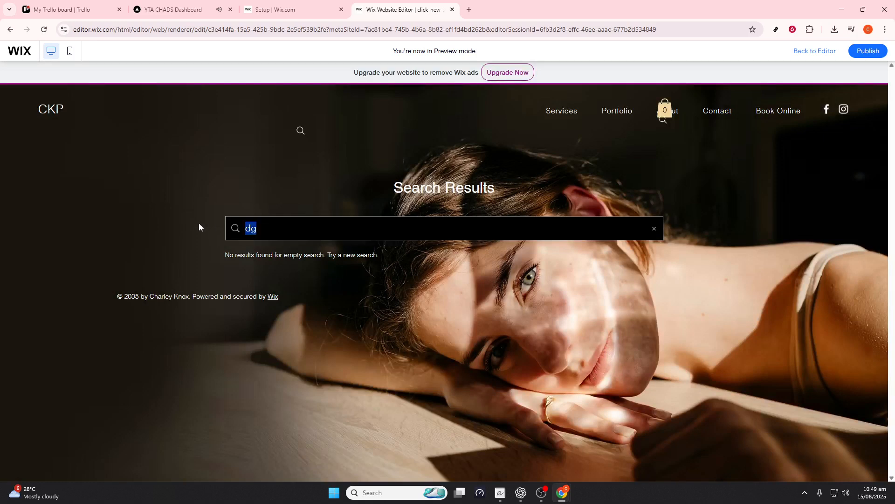
key("BackSpace")
Step: Publish the site with the latest changes
left_click(868, 51)
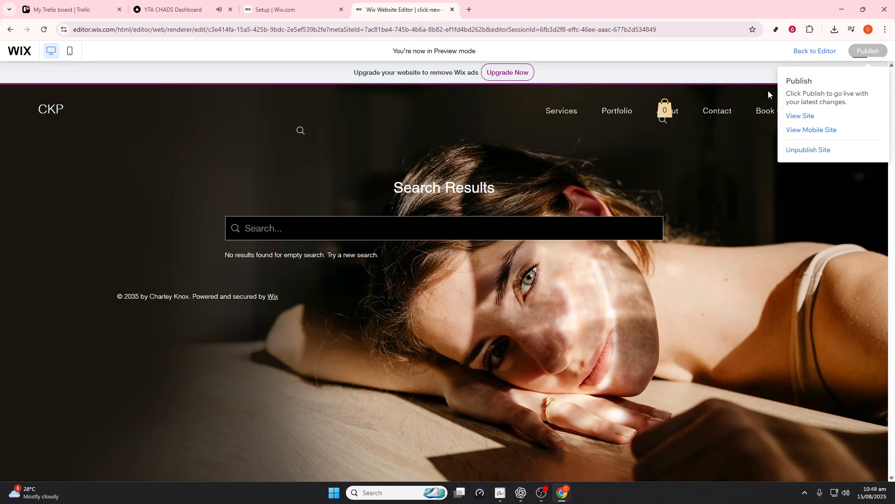